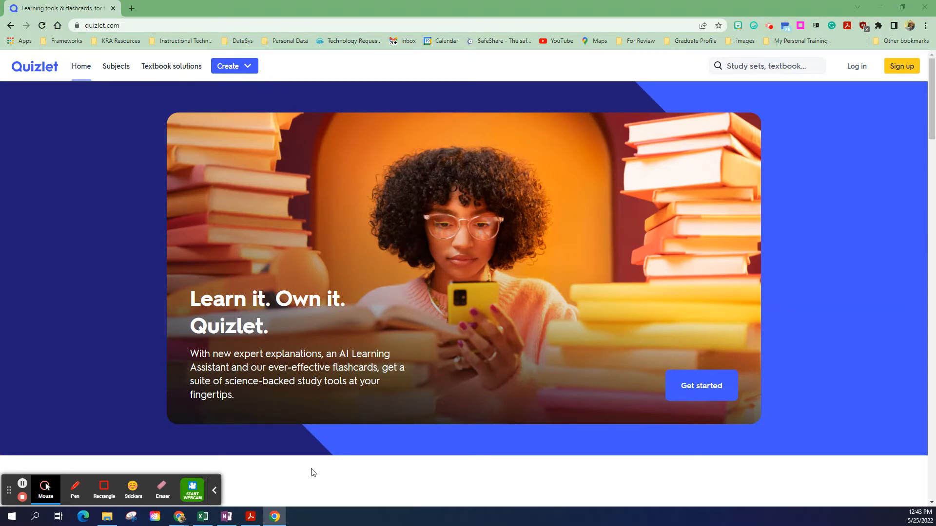
- Start signing up for a new Quizlet account using an existing Google account
{"action": "left_click", "coordinate": [215, 490]}
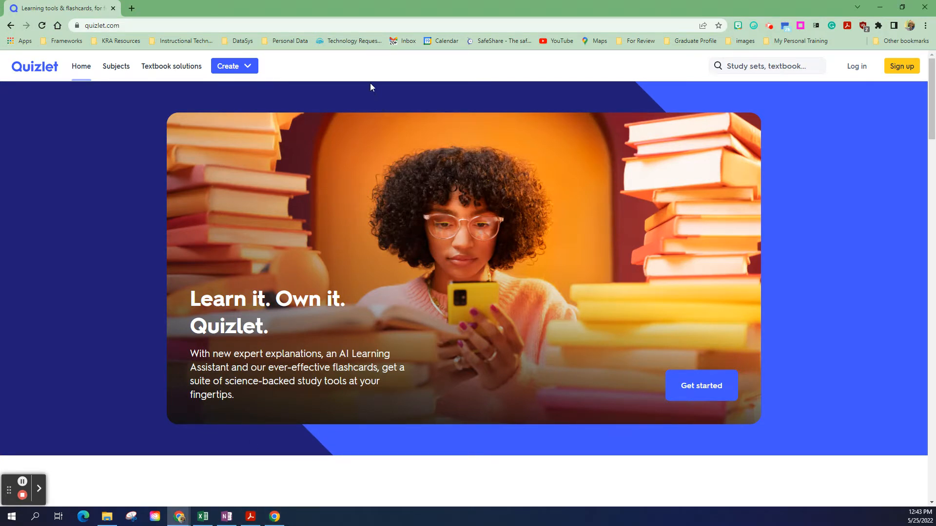
{"action": "left_click", "coordinate": [900, 66]}
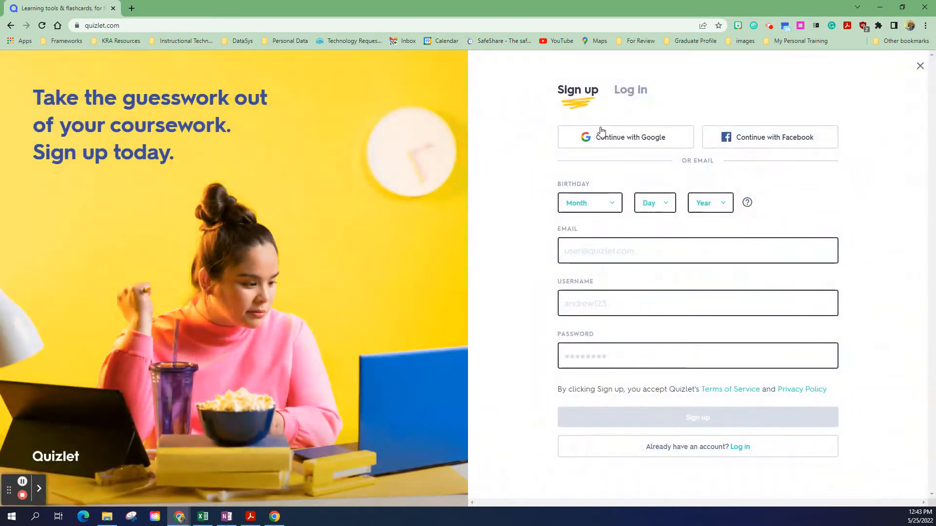
{"action": "left_click", "coordinate": [650, 142]}
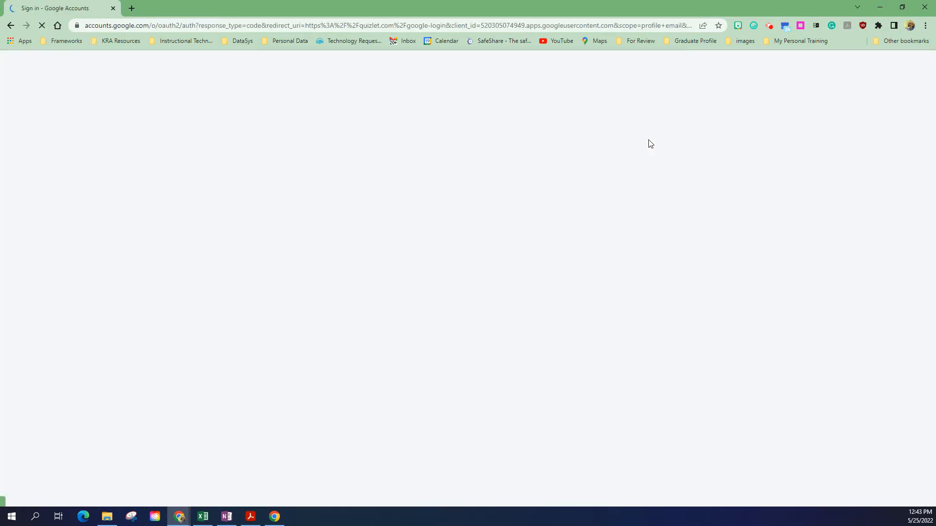
{"action": "left_click", "coordinate": [425, 256]}
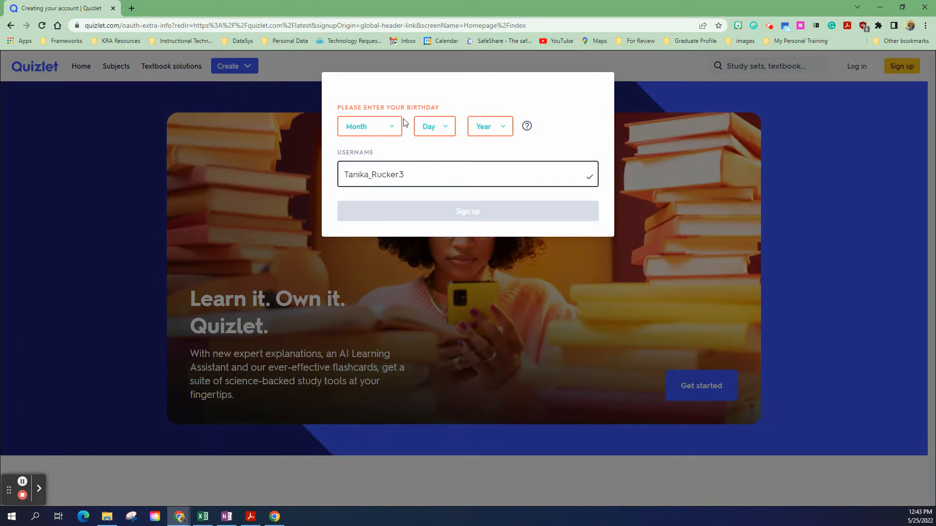
- Complete the teacher sign-up with the account holder's birthday and username, and continue with the free version
{"action": "left_click", "coordinate": [391, 128]}
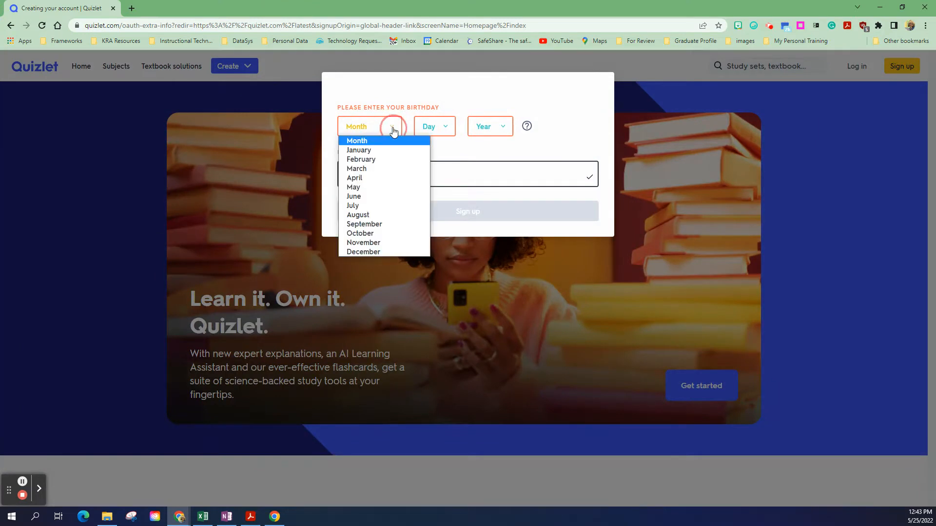
{"action": "left_click", "coordinate": [396, 206]}
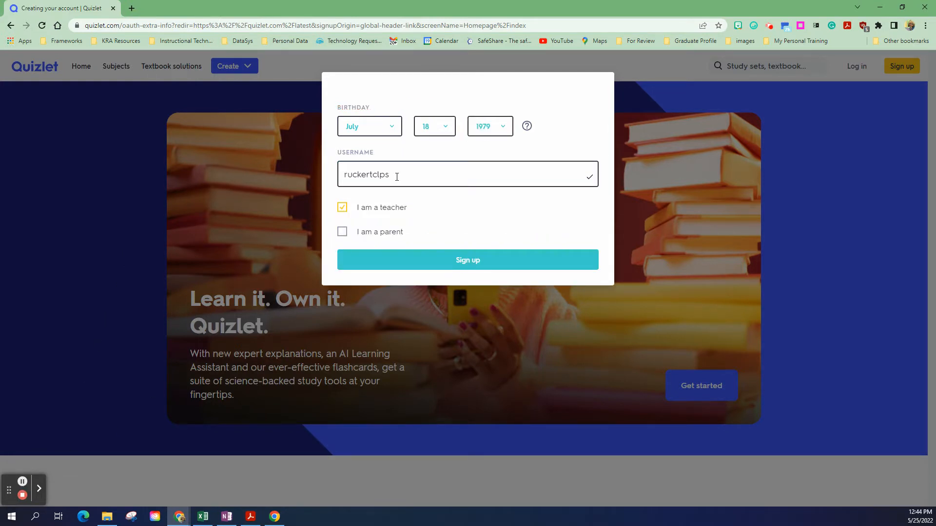
{"action": "left_click_drag", "start_coordinate": [388, 176], "coordinate": [381, 176]}
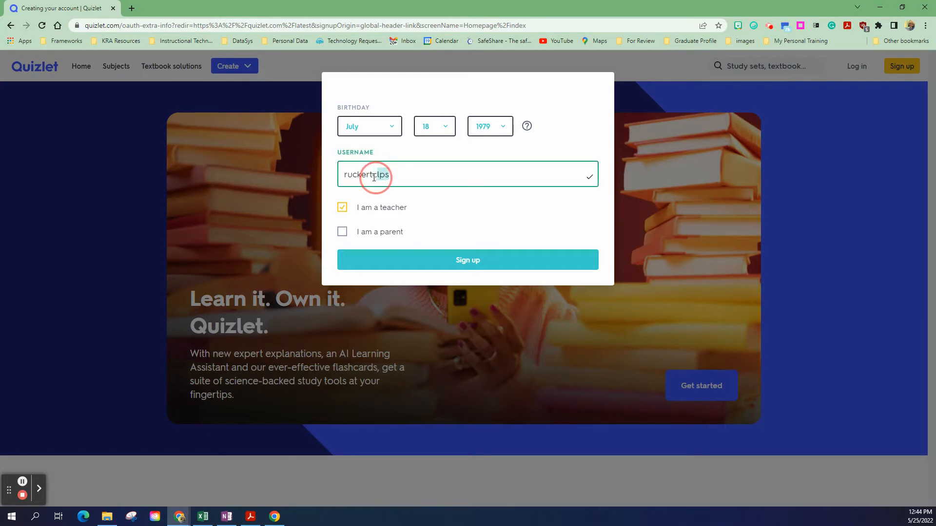
{"action": "left_click", "coordinate": [466, 263]}
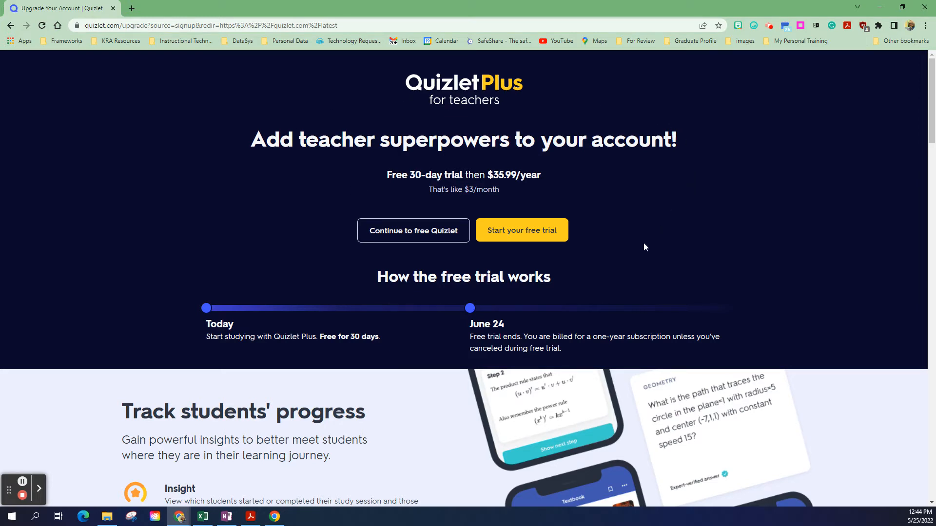
{"action": "left_click", "coordinate": [398, 235]}
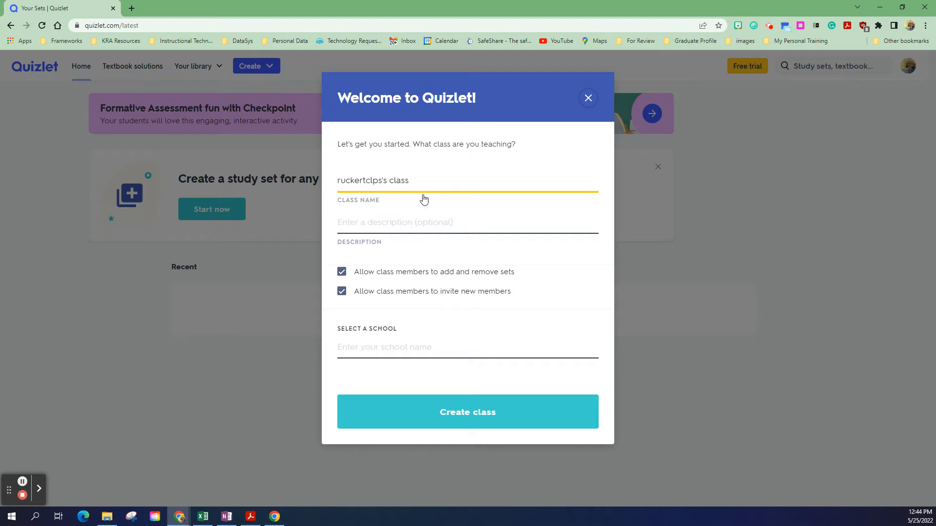
- Describe the new class as "Demo Class" and disallow class members from inviting new members
{"action": "left_click", "coordinate": [411, 224]}
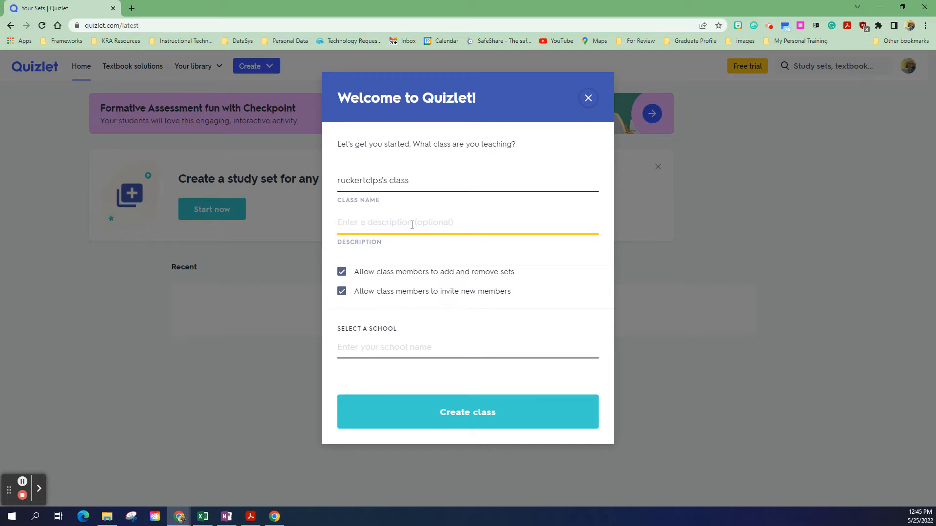
{"action": "type", "text": "Demo Class"}
{"action": "left_click", "coordinate": [342, 292]}
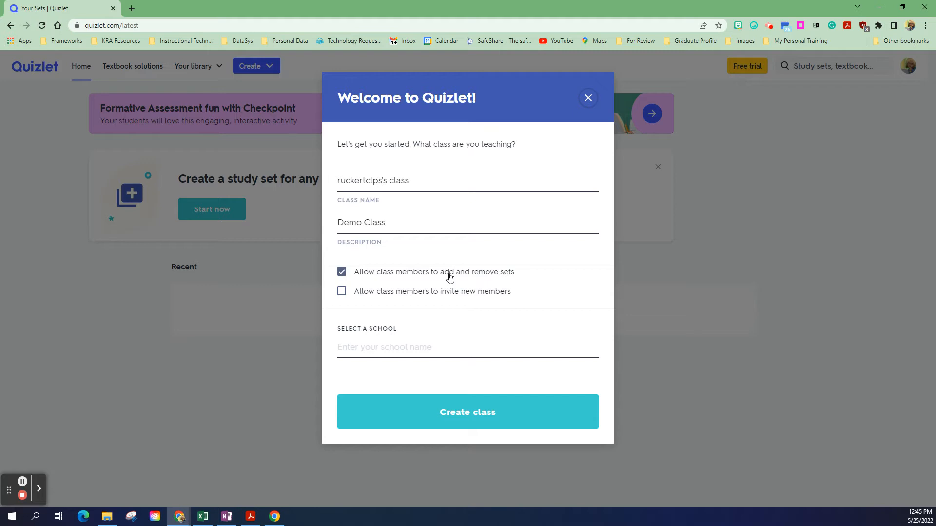
- Choose Center Line High School in Center Line, MI as the school and create the class
{"action": "left_click", "coordinate": [403, 348]}
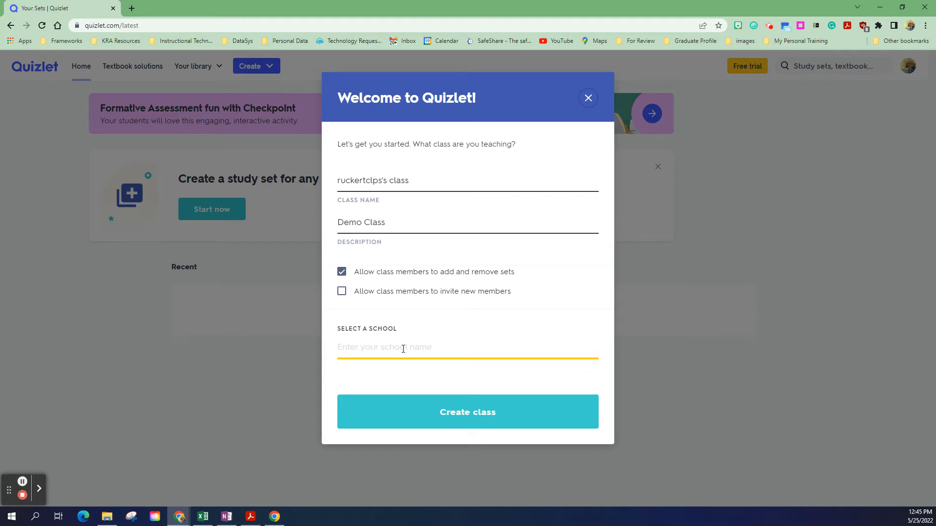
{"action": "type", "text": "Center"}
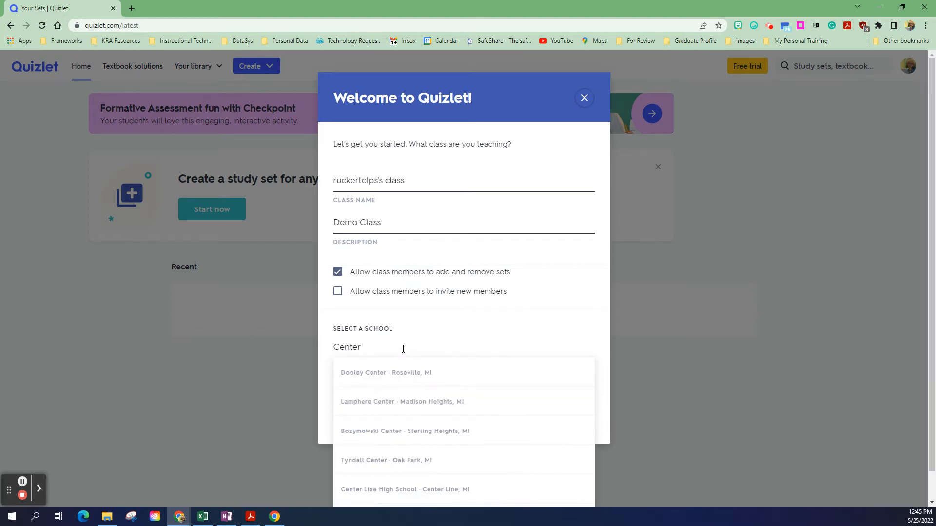
{"action": "type", "text": " Line H"}
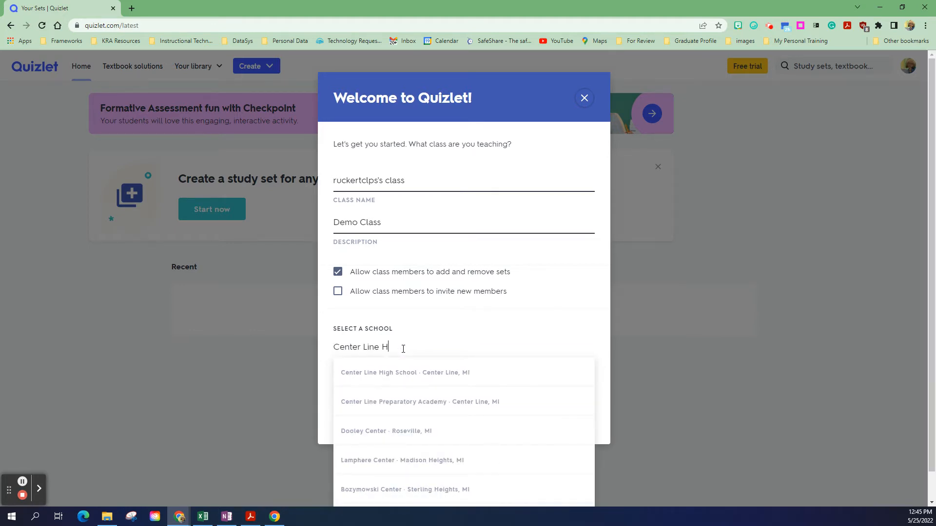
{"action": "type", "text": "i"}
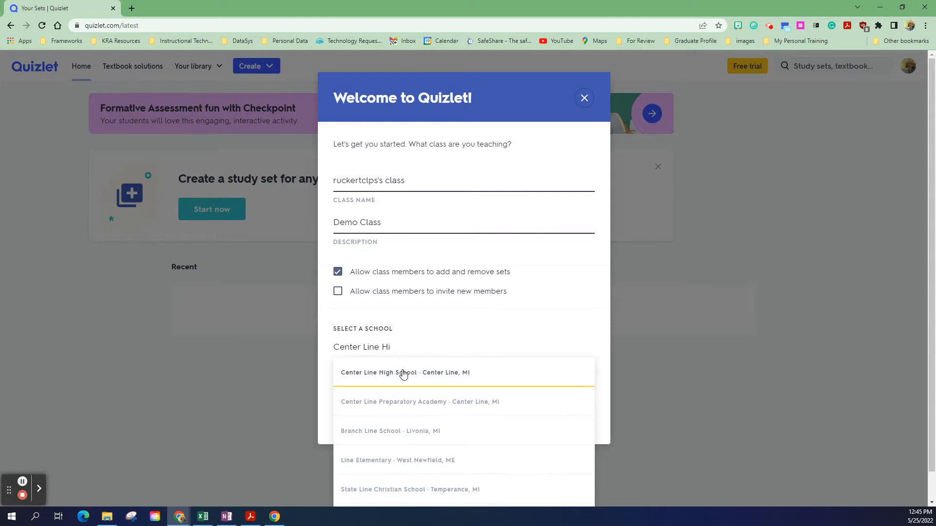
{"action": "left_click", "coordinate": [403, 373]}
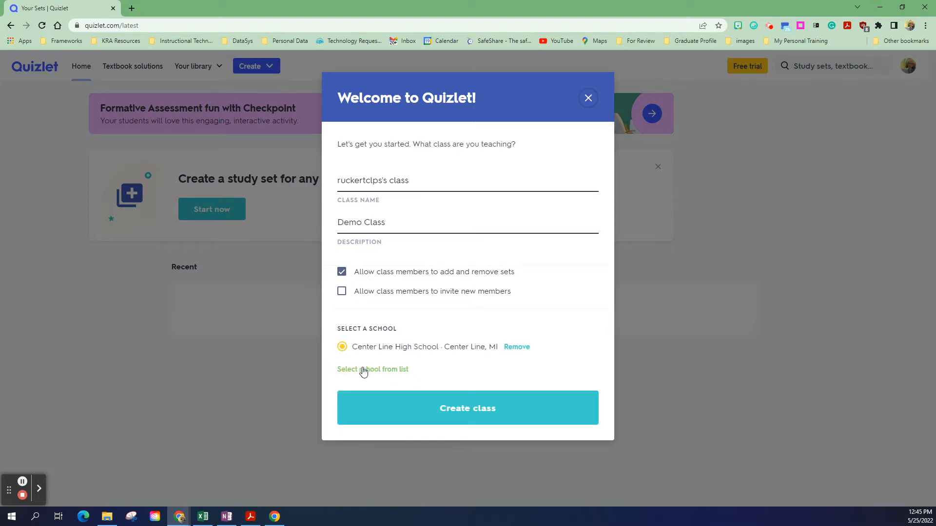
{"action": "left_click", "coordinate": [487, 406]}
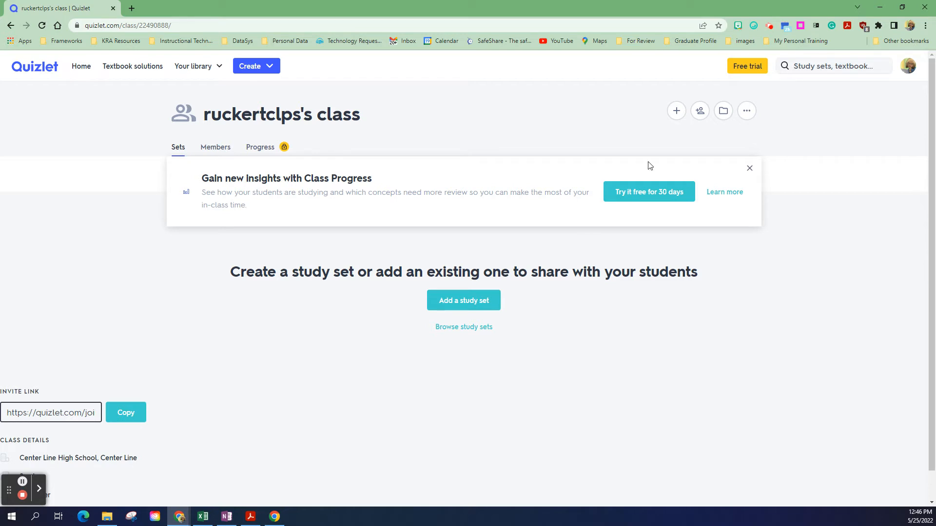
- Start a new study set for the class, dismissing the Class Progress and Quizlet Plus promotions
{"action": "left_click", "coordinate": [750, 169]}
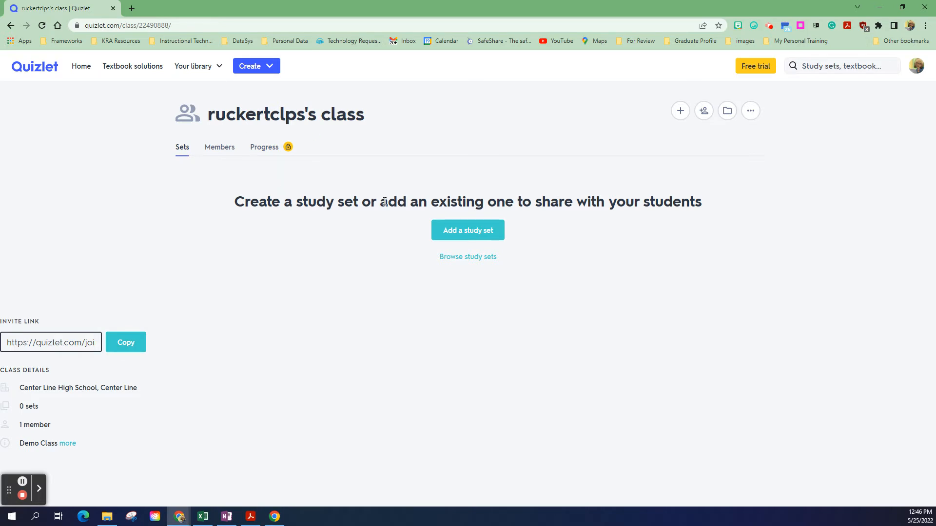
{"action": "left_click", "coordinate": [475, 239]}
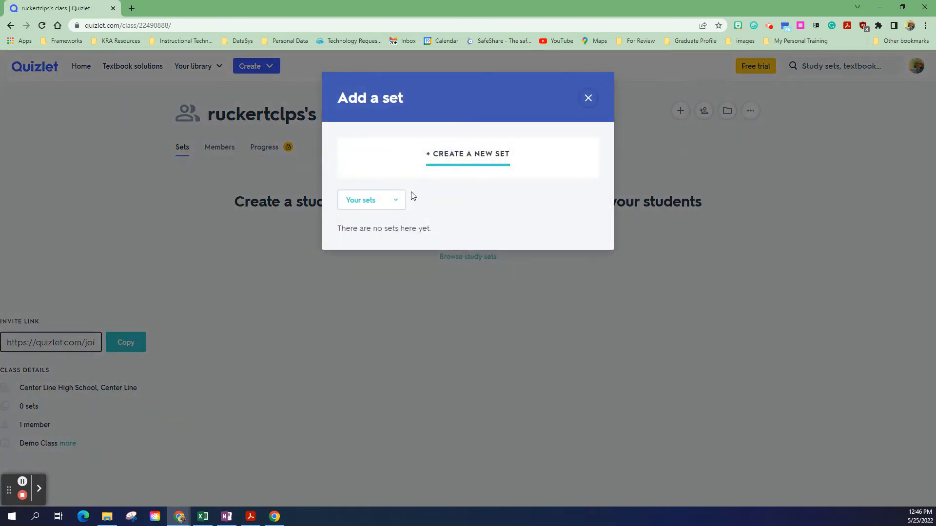
{"action": "left_click", "coordinate": [398, 205]}
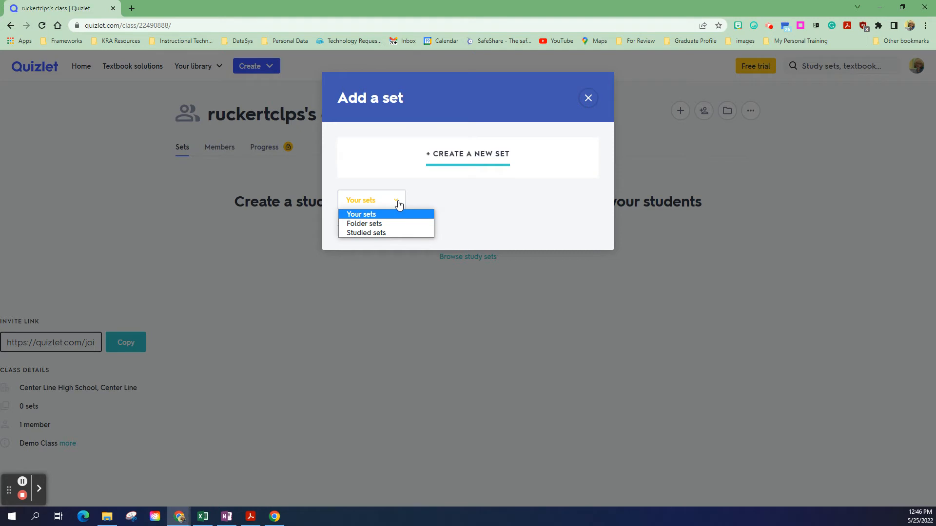
{"action": "left_click", "coordinate": [398, 204]}
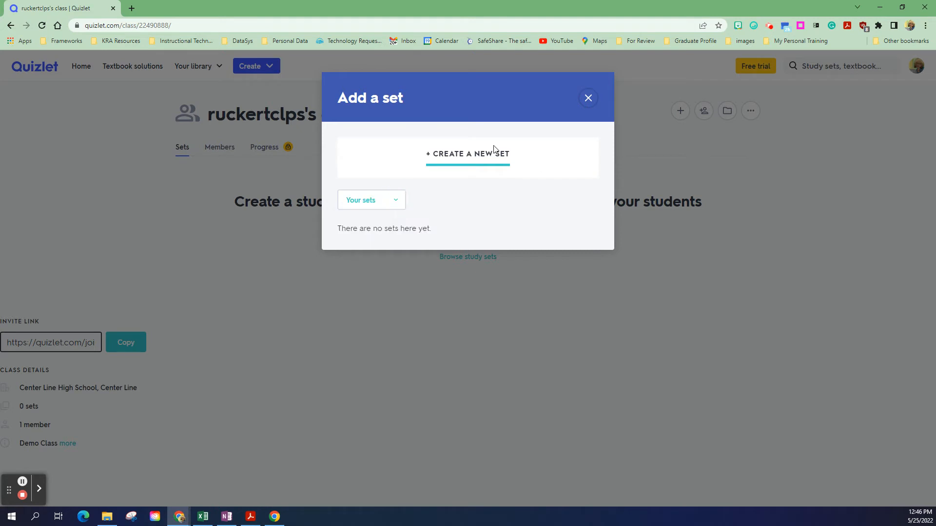
{"action": "left_click", "coordinate": [487, 157]}
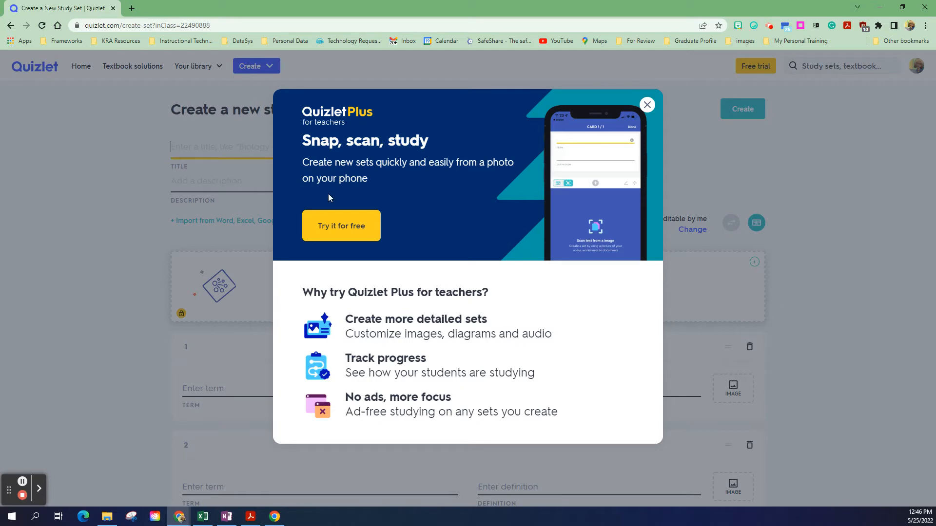
{"action": "left_click", "coordinate": [646, 105]}
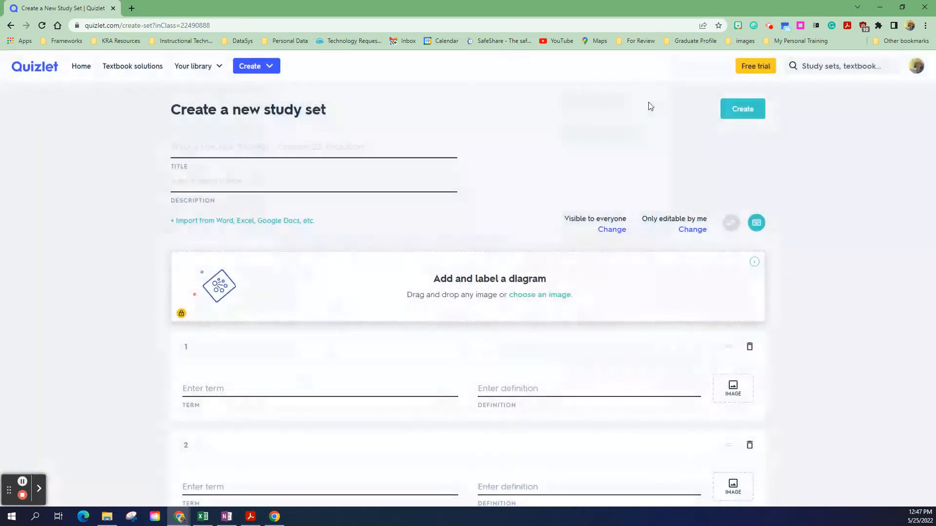
- Title the study set "Pedogogy" and place its browser window beside the glossary of pedagogical terms
{"action": "left_click", "coordinate": [221, 143]}
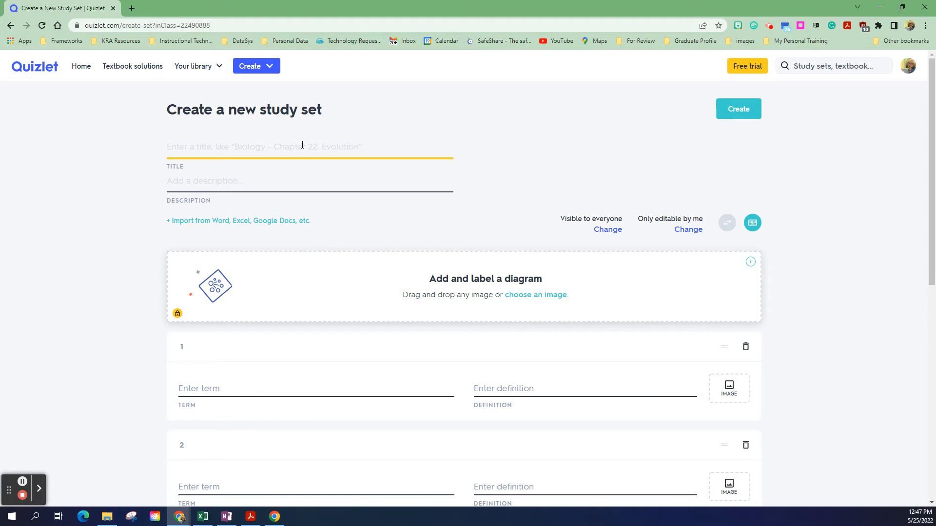
{"action": "type", "text": "Pedogogy"}
{"action": "left_click", "coordinate": [902, 7]}
{"action": "left_click_drag", "start_coordinate": [493, 83], "coordinate": [262, 11]}
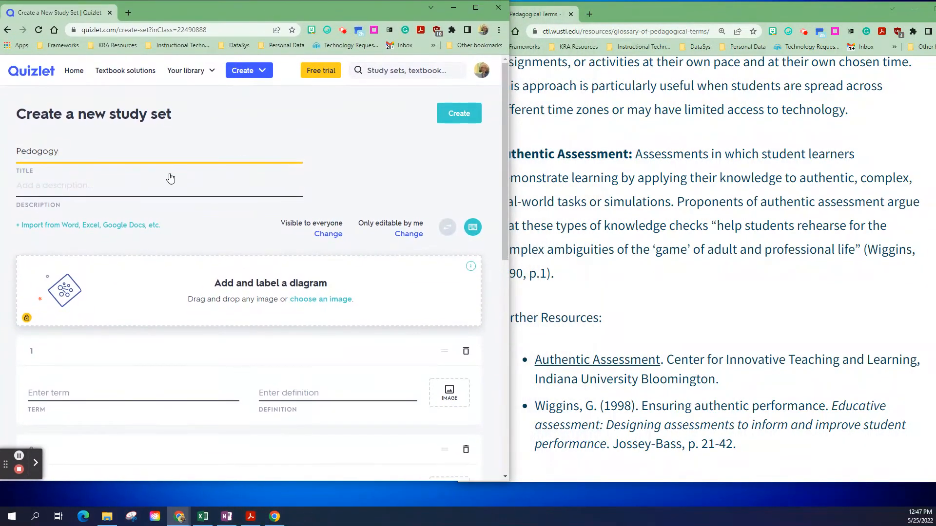
{"action": "left_click", "coordinate": [189, 191]}
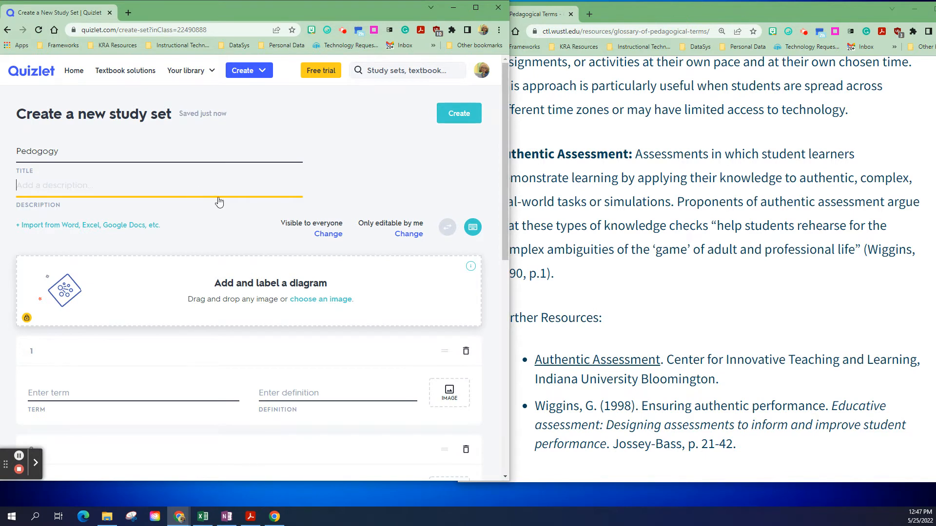
- Copy the term "Authentic Assessment" from the glossary page for the first card
{"action": "scroll", "coordinate": [220, 204], "scroll_direction": "down", "scroll_amount": 1}
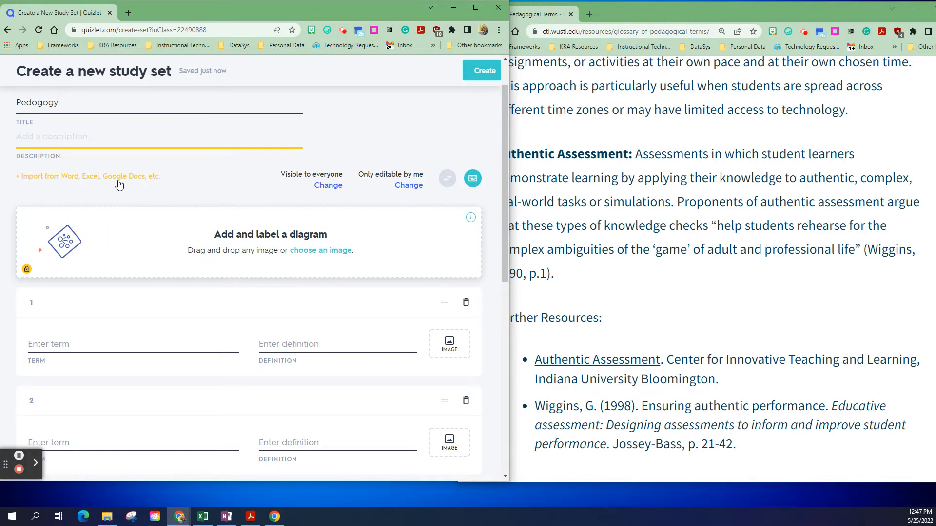
{"action": "left_click", "coordinate": [79, 340]}
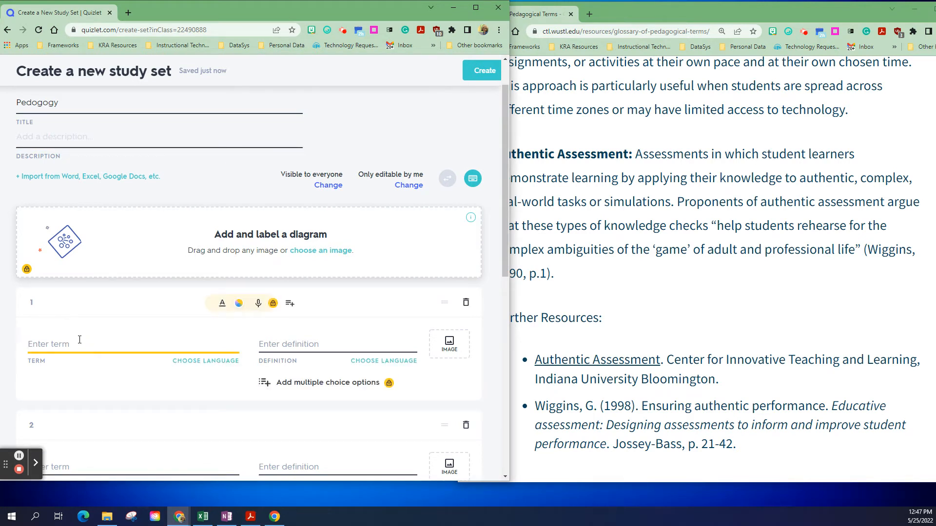
{"action": "left_click", "coordinate": [651, 330]}
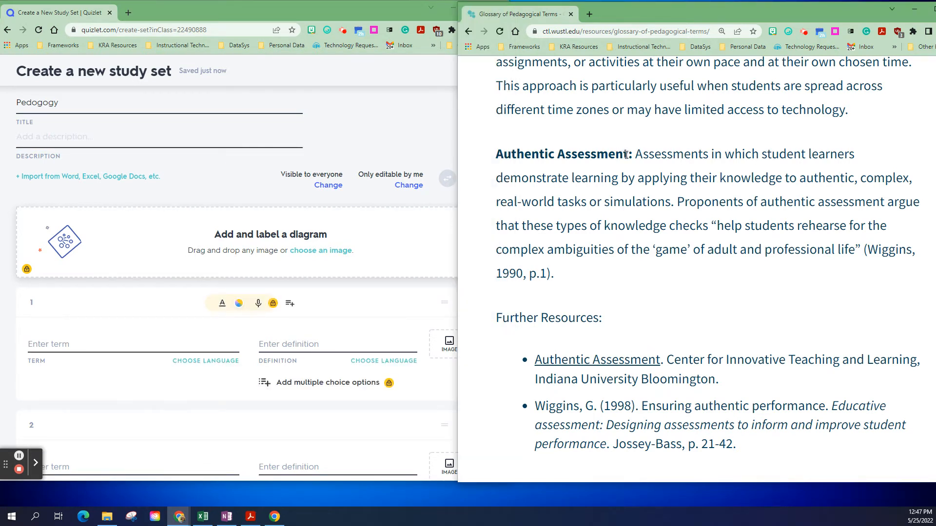
{"action": "left_click_drag", "start_coordinate": [628, 155], "coordinate": [485, 159]}
{"action": "key", "text": "ctrl+c"}
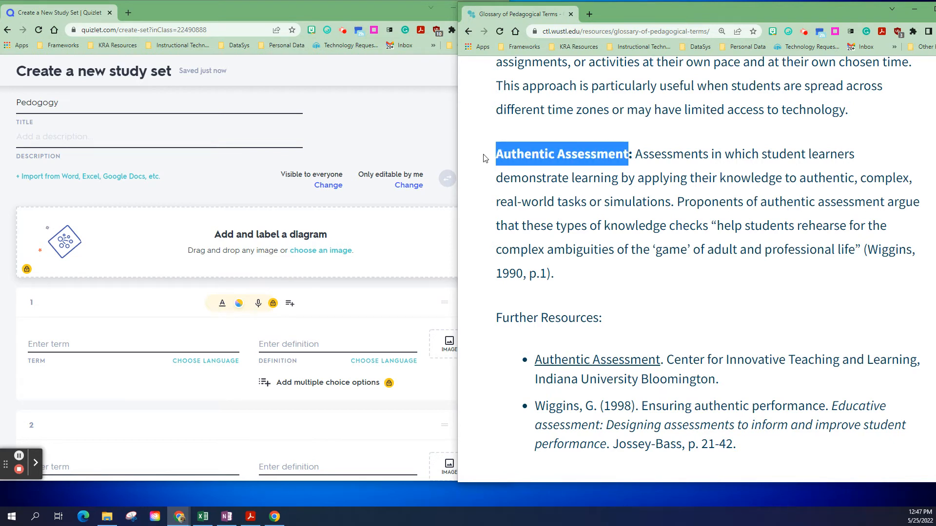
- Paste Authentic Assessment as card 1's term and pick the suggested definition "Measure student understanding of the learning process and product, rather than just the product."
{"action": "left_click", "coordinate": [122, 343]}
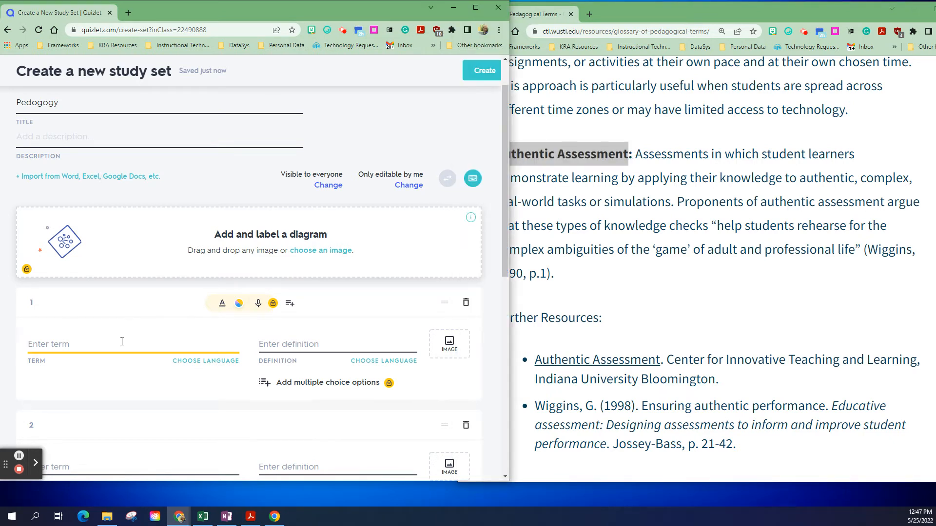
{"action": "key", "text": "ctrl+v"}
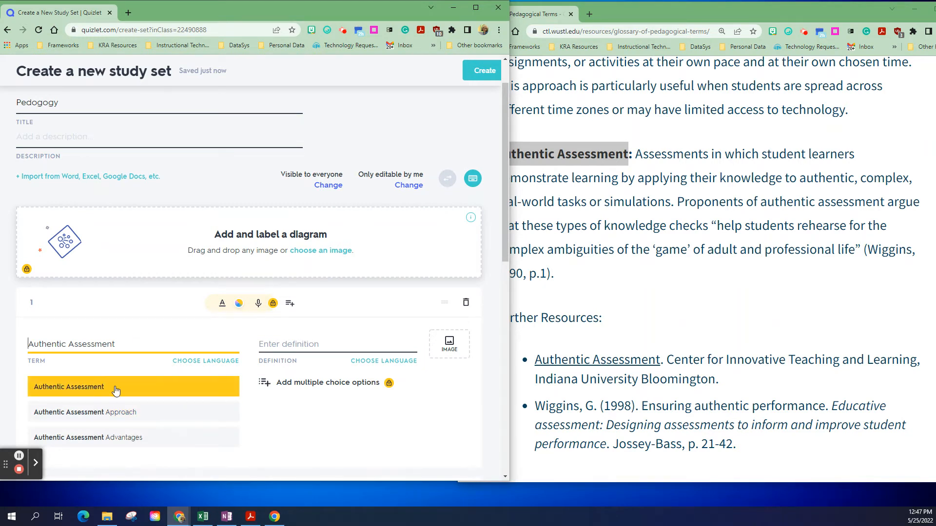
{"action": "left_click", "coordinate": [68, 387]}
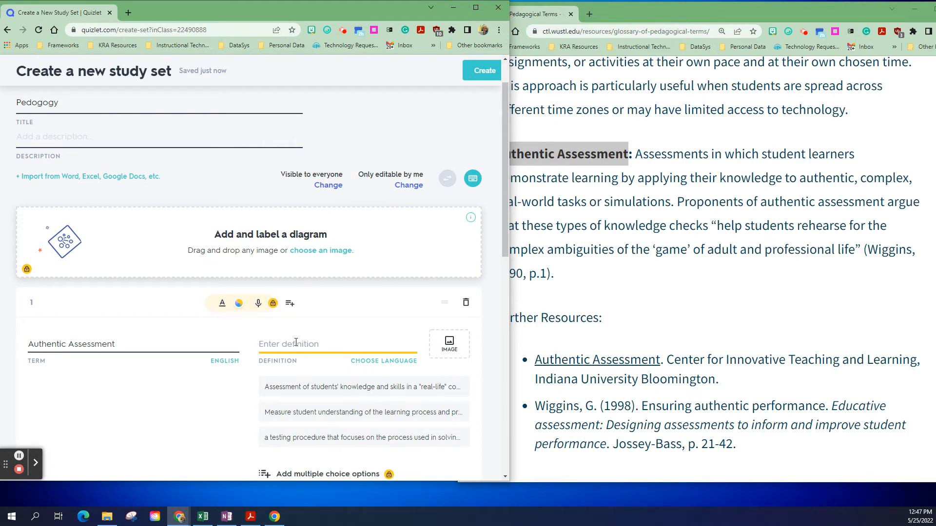
{"action": "scroll", "coordinate": [330, 272], "scroll_direction": "down", "scroll_amount": 2}
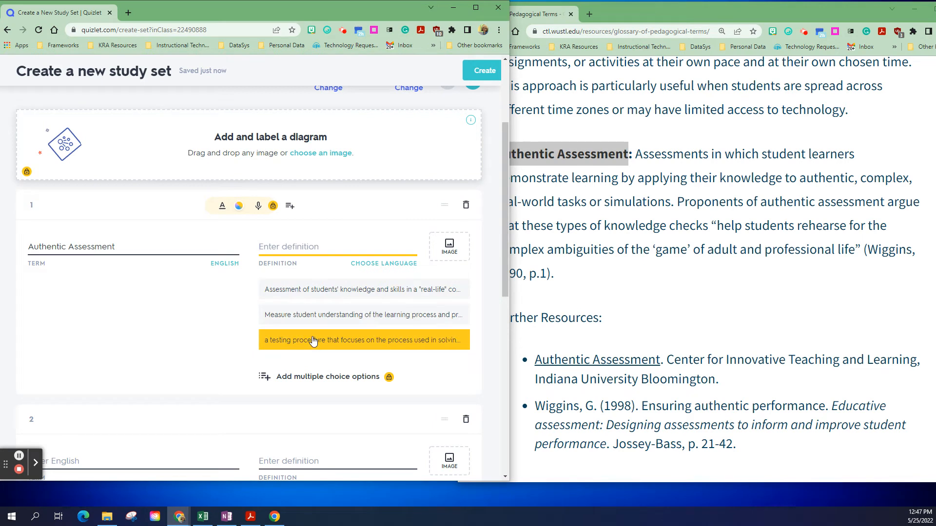
{"action": "left_click", "coordinate": [307, 321]}
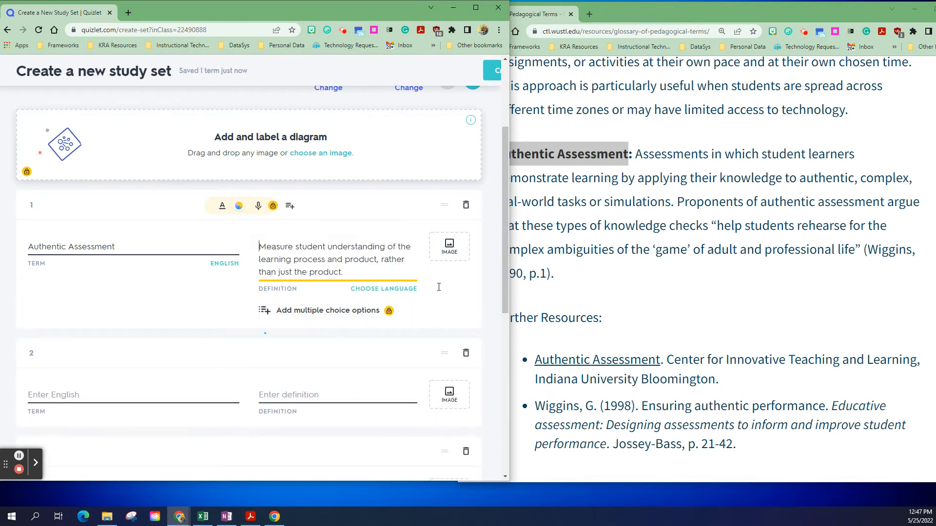
- Add an image to card 1 from the Authentic Assessment suggestions, choosing the cartoon of a student beside a project board
{"action": "left_click", "coordinate": [456, 246]}
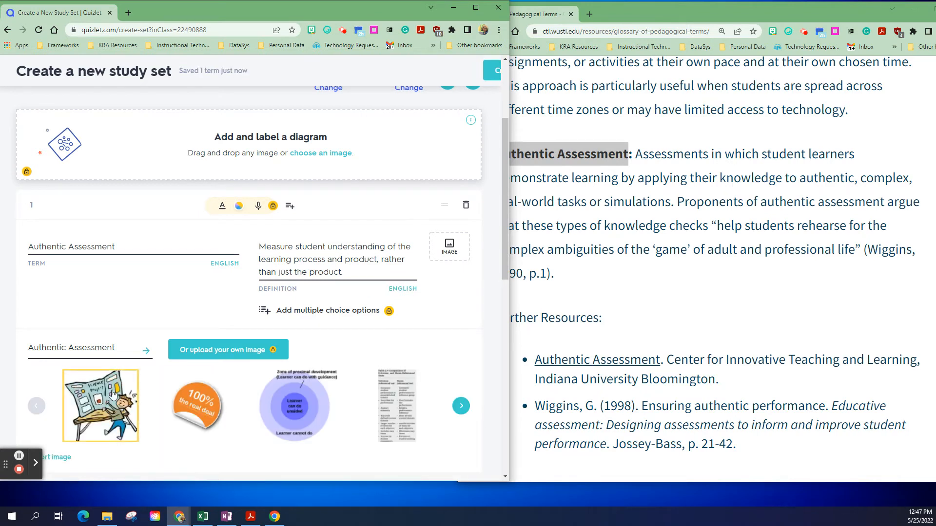
{"action": "scroll", "coordinate": [114, 392], "scroll_direction": "down", "scroll_amount": 2}
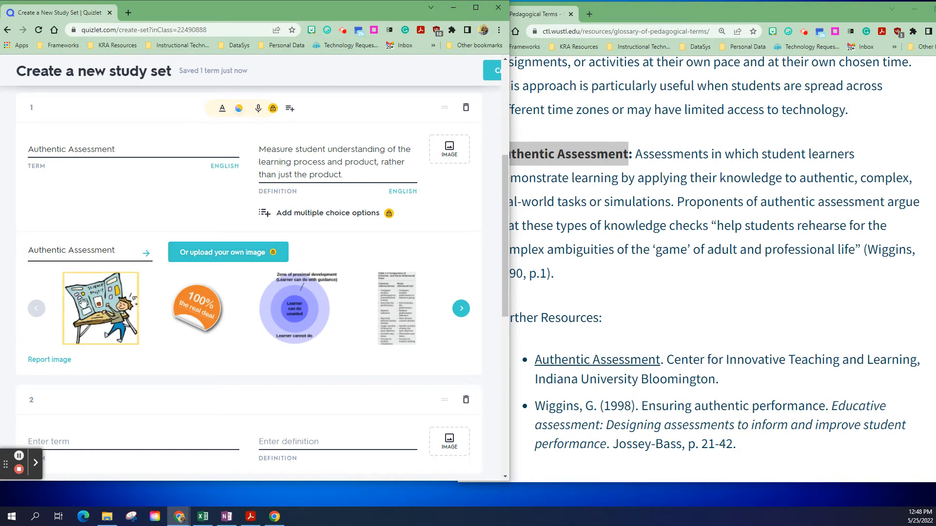
{"action": "left_click", "coordinate": [97, 307]}
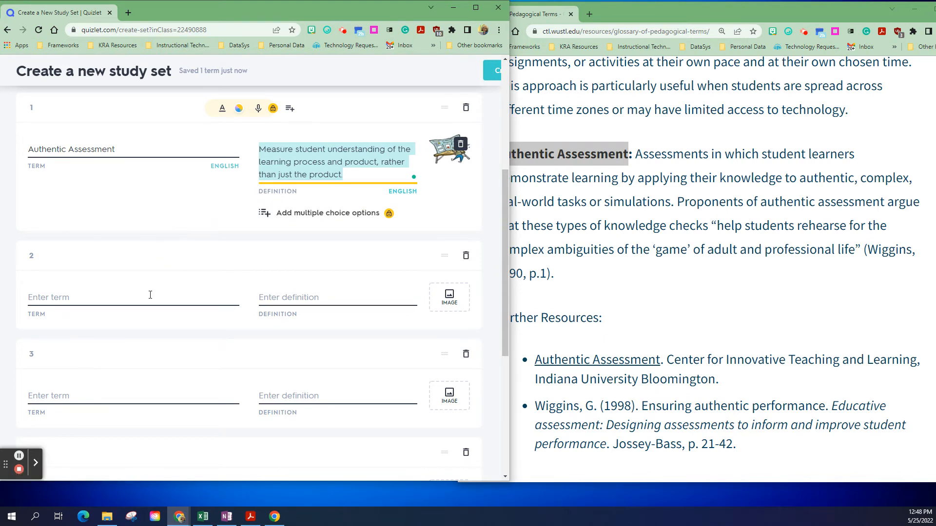
- Copy the term "Backwards Design" from the glossary page and paste it as card 2's term
{"action": "scroll", "coordinate": [153, 291], "scroll_direction": "up", "scroll_amount": 3}
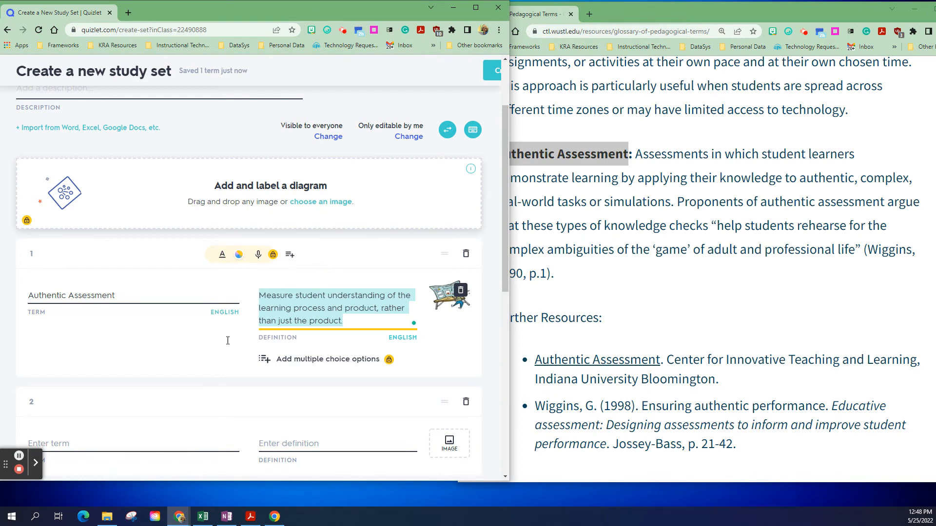
{"action": "scroll", "coordinate": [225, 370], "scroll_direction": "down", "scroll_amount": 1}
{"action": "scroll", "coordinate": [225, 369], "scroll_direction": "down", "scroll_amount": 1}
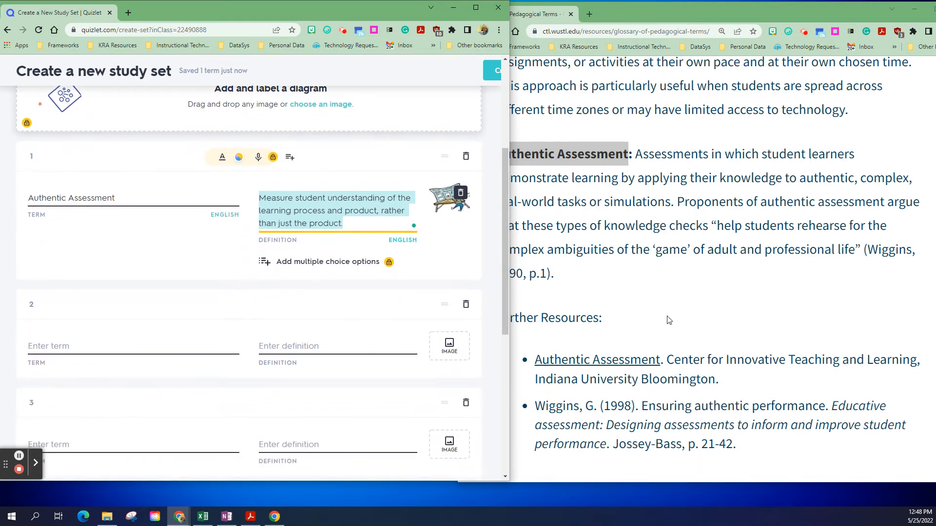
{"action": "left_click", "coordinate": [661, 289]}
{"action": "scroll", "coordinate": [653, 312], "scroll_direction": "down", "scroll_amount": 5}
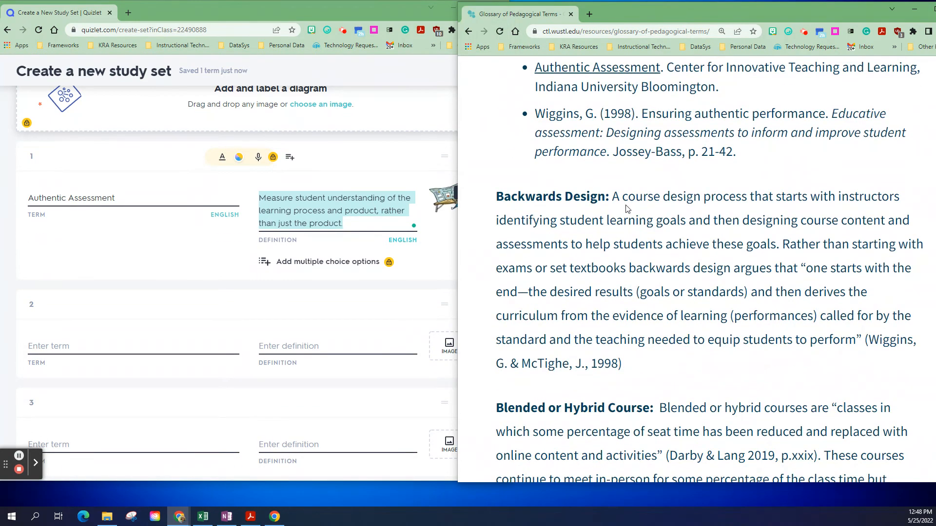
{"action": "left_click_drag", "start_coordinate": [604, 195], "coordinate": [476, 201]}
{"action": "key", "text": "ctrl+c"}
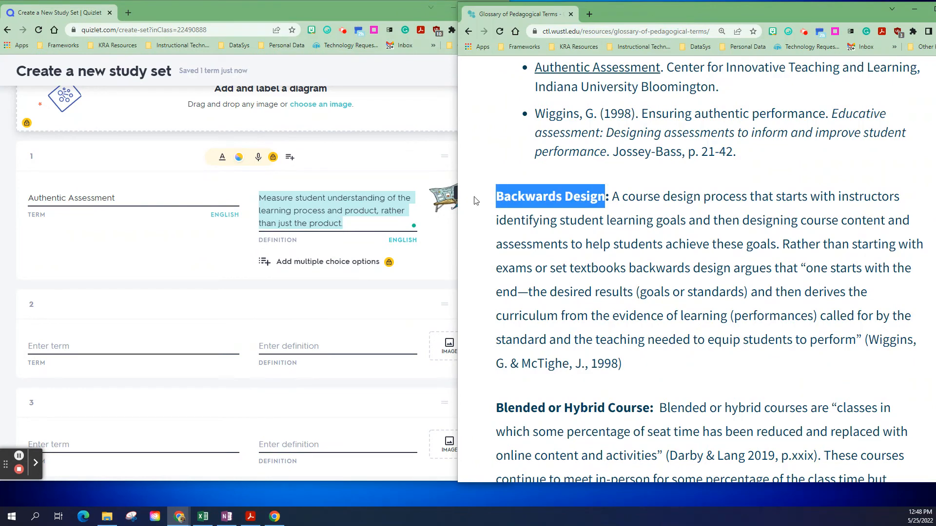
{"action": "left_click", "coordinate": [144, 343]}
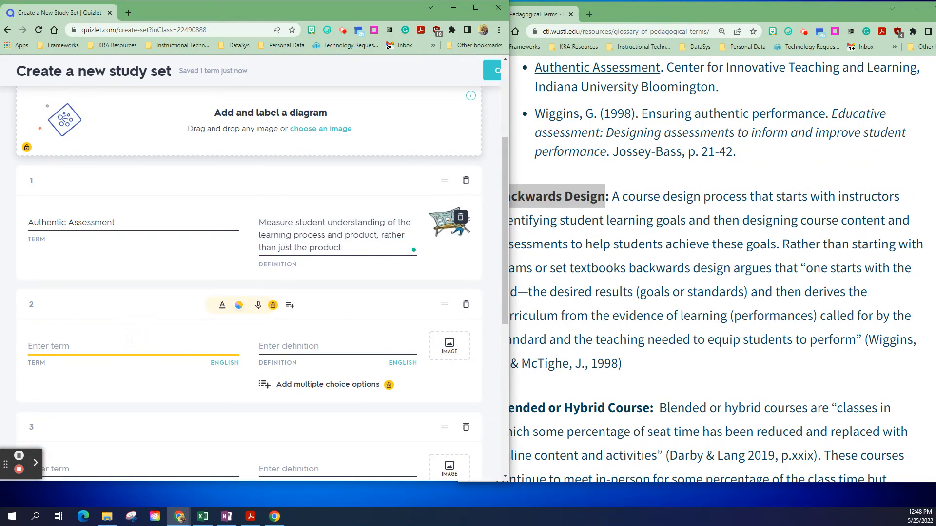
{"action": "key", "text": "ctrl+v"}
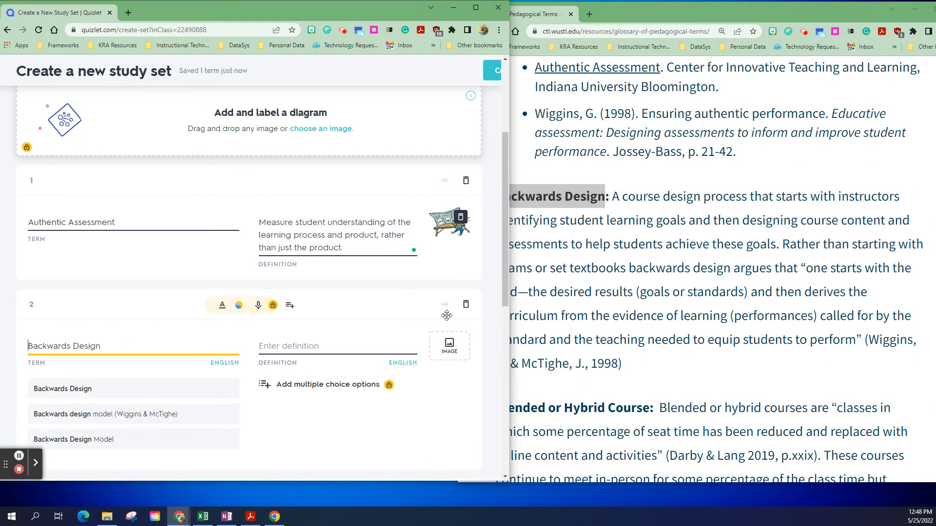
- Copy the first sentence of the glossary's Backwards Design entry, starting "A course design process", into card 2's definition
{"action": "left_click_drag", "start_coordinate": [612, 196], "coordinate": [782, 242]}
{"action": "key", "text": "ctrl+c"}
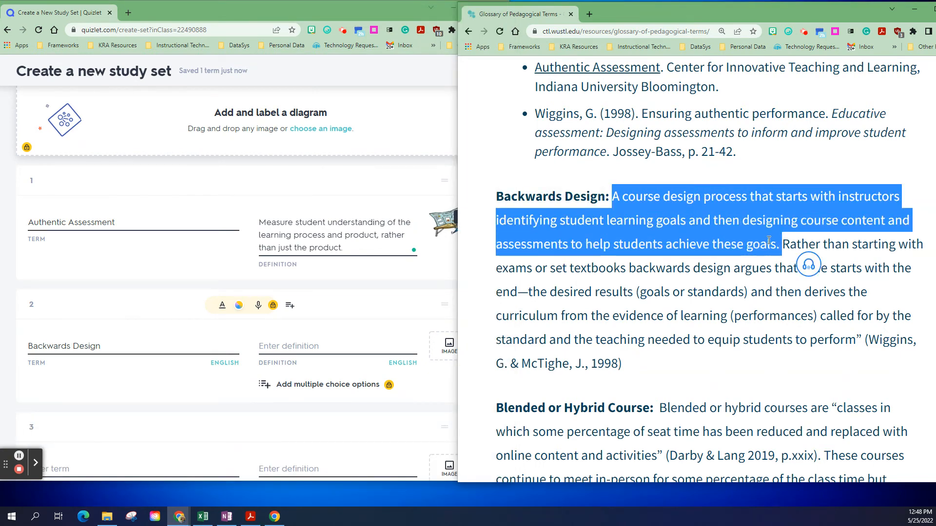
{"action": "left_click", "coordinate": [261, 346]}
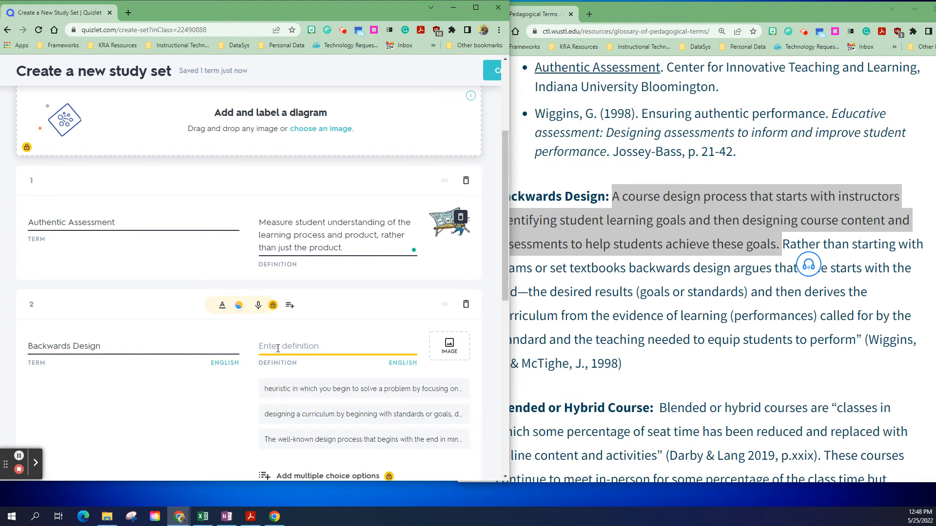
{"action": "key", "text": "ctrl+v"}
{"action": "scroll", "coordinate": [277, 348], "scroll_direction": "down", "scroll_amount": 4}
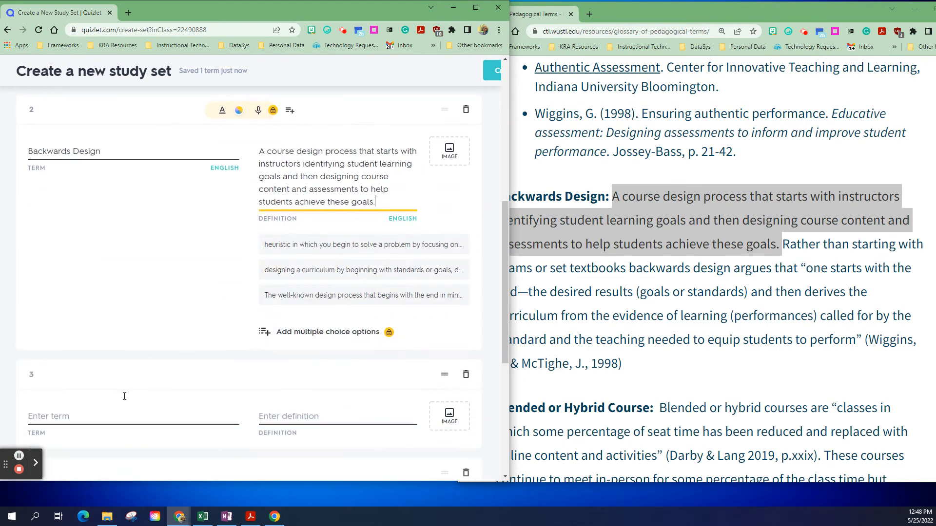
- Copy the term "Bloom's Taxonomy" from the glossary page and paste it as card 3's term
{"action": "left_click", "coordinate": [662, 317]}
{"action": "scroll", "coordinate": [662, 317], "scroll_direction": "down", "scroll_amount": 4}
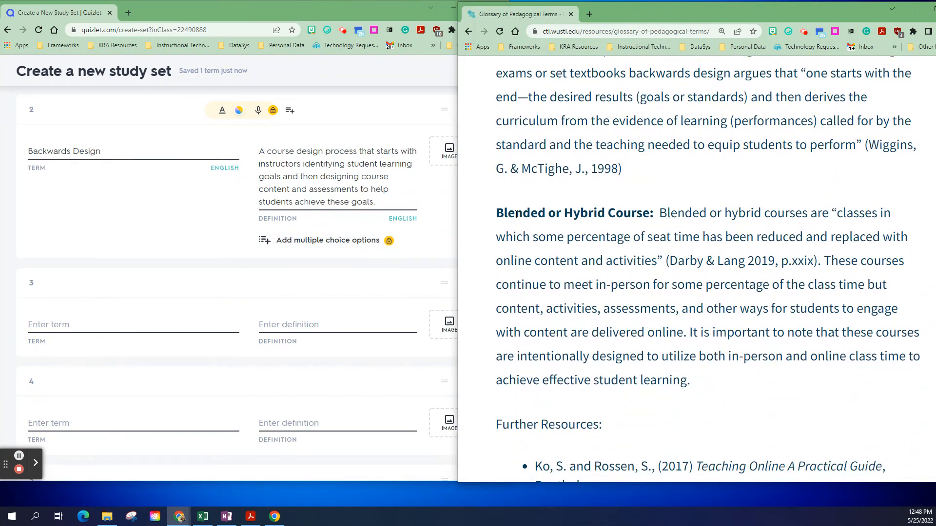
{"action": "scroll", "coordinate": [599, 238], "scroll_direction": "down", "scroll_amount": 7}
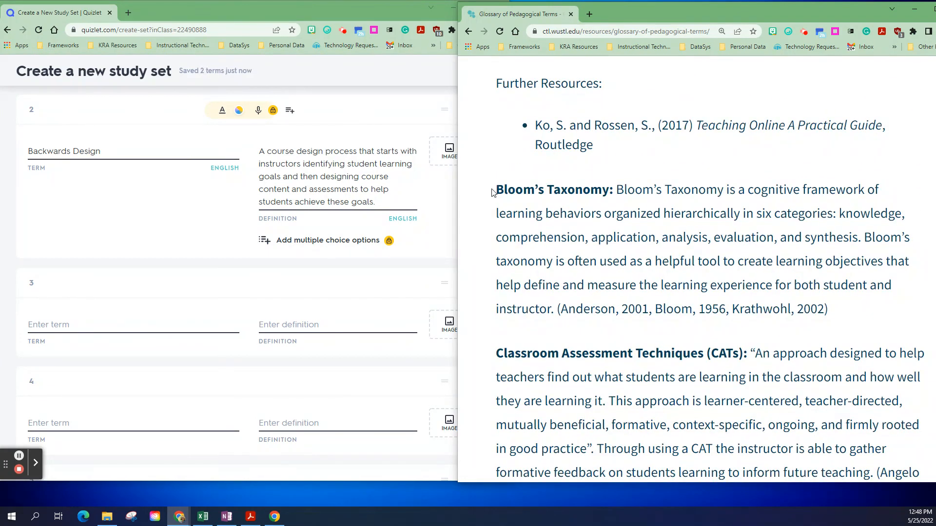
{"action": "left_click_drag", "start_coordinate": [493, 191], "coordinate": [610, 185]}
{"action": "key", "text": "ctrl+c"}
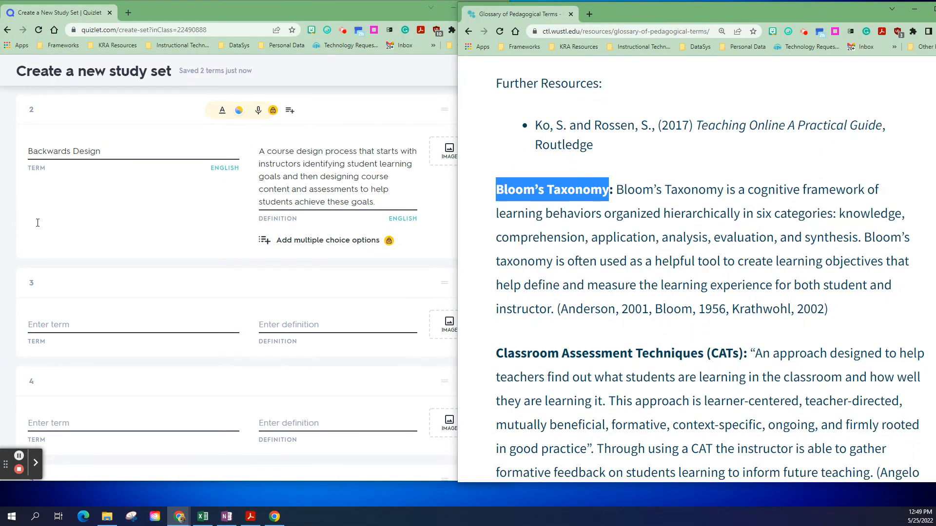
{"action": "left_click", "coordinate": [70, 324]}
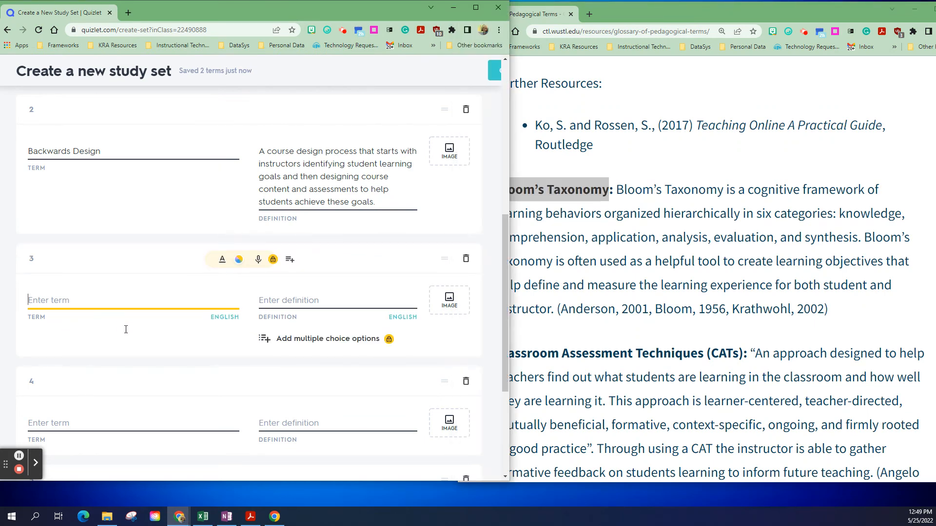
{"action": "key", "text": "ctrl+v"}
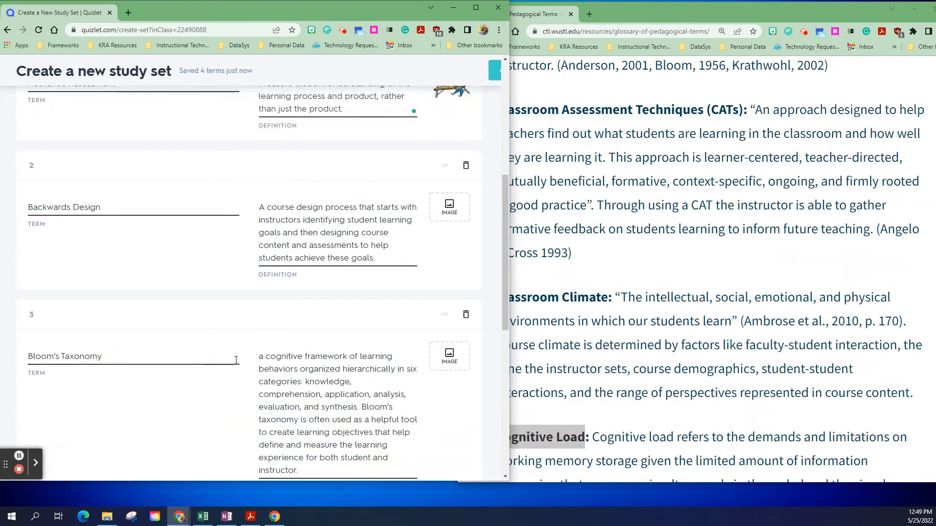
- Shorten card 3's definition by deleting its second sentence, starting "Bloom's taxonomy is often used", so it ends at "synthesis."
{"action": "scroll", "coordinate": [238, 363], "scroll_direction": "down", "scroll_amount": 4}
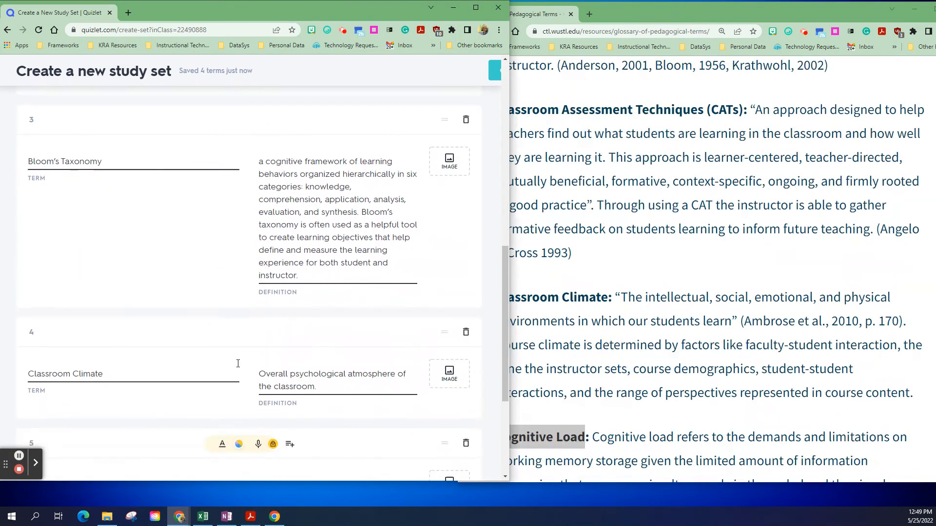
{"action": "left_click", "coordinate": [331, 237]}
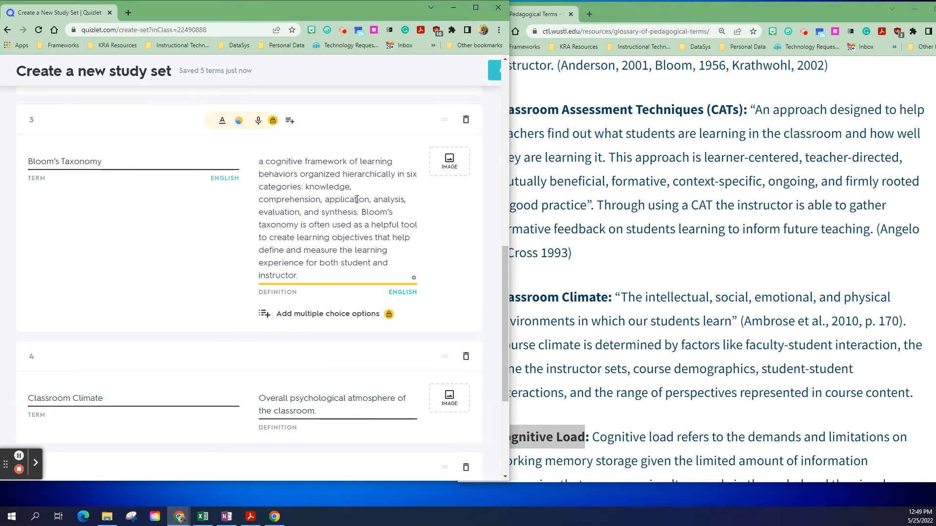
{"action": "left_click_drag", "start_coordinate": [362, 213], "coordinate": [401, 265]}
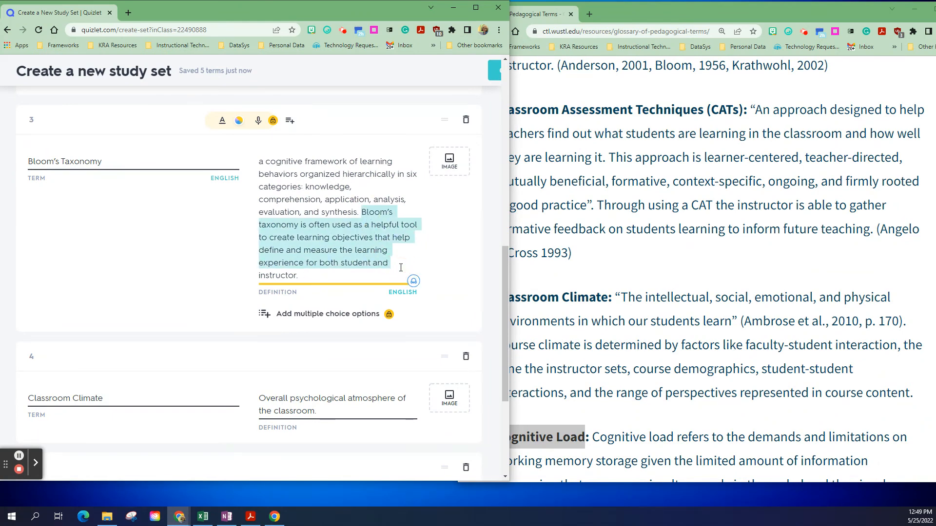
{"action": "key", "text": "BackSpace"}
{"action": "key", "text": "Delete"}
{"action": "key", "text": "Delete"}
{"action": "key", "text": "Delete"}
{"action": "key", "text": "Delete"}
{"action": "key", "text": "Delete"}
{"action": "key", "text": "Delete"}
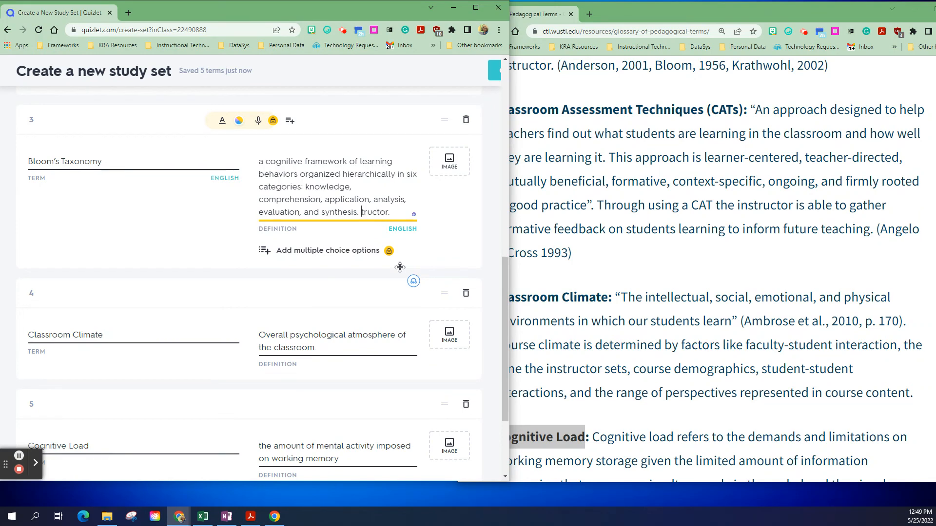
{"action": "key", "text": "Delete"}
{"action": "key", "text": "Delete"}
{"action": "key", "text": "Delete"}
{"action": "key", "text": "Delete"}
{"action": "key", "text": "Delete"}
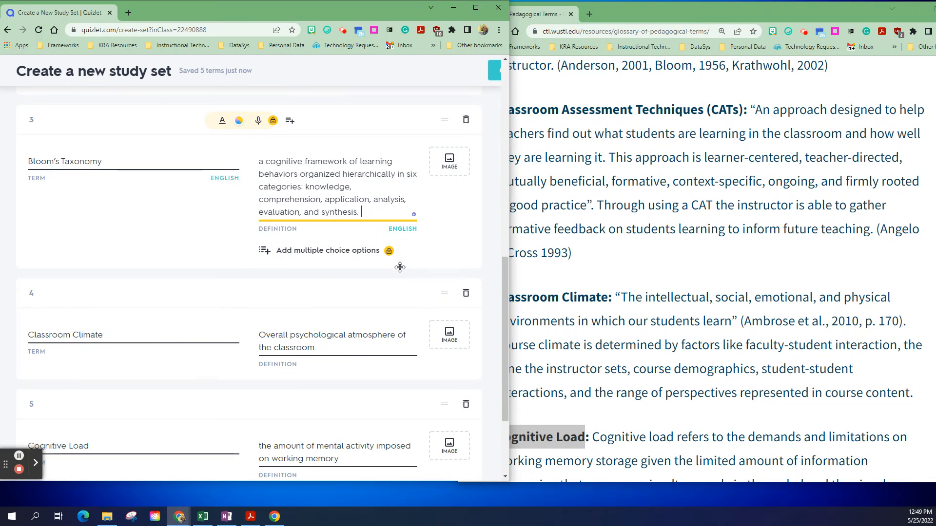
- Create the finished study set and close its sharing dialog without sending the link
{"action": "scroll", "coordinate": [265, 336], "scroll_direction": "down", "scroll_amount": 3}
{"action": "left_click", "coordinate": [445, 465]}
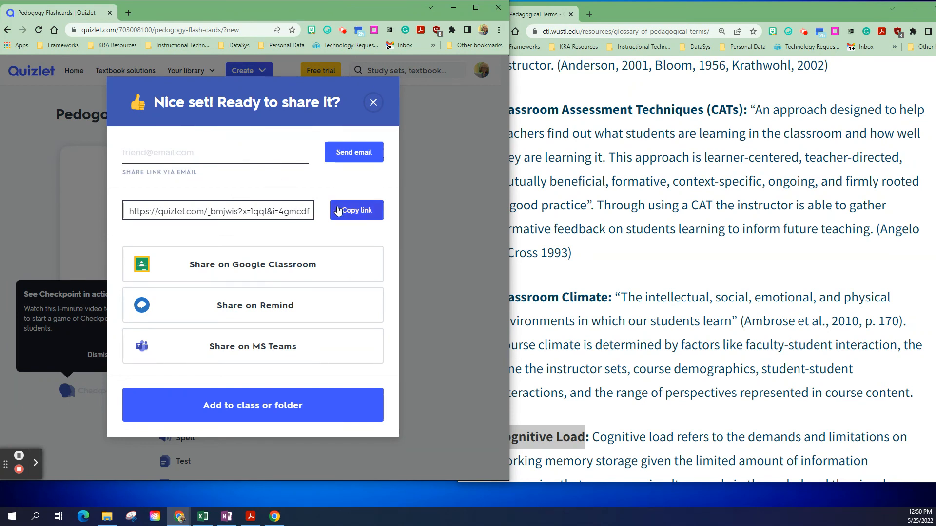
{"action": "left_click", "coordinate": [229, 158]}
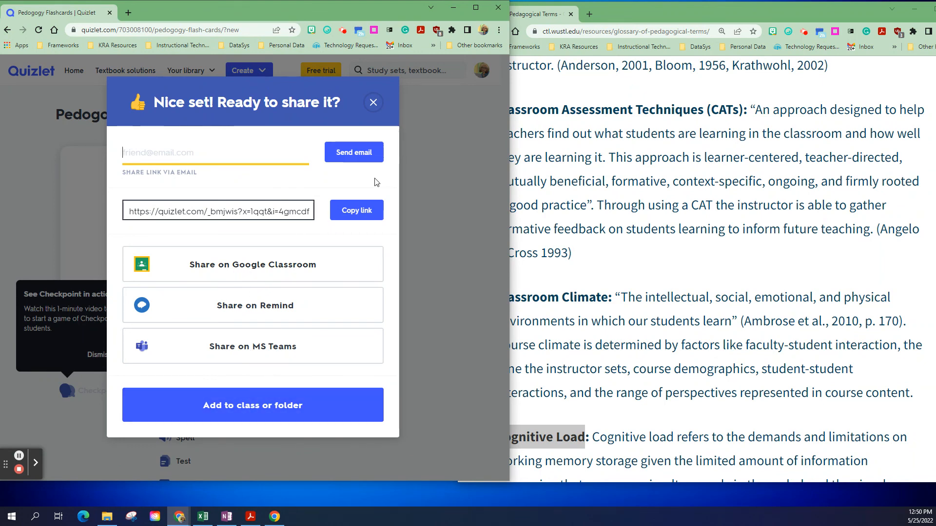
{"action": "left_click", "coordinate": [376, 103]}
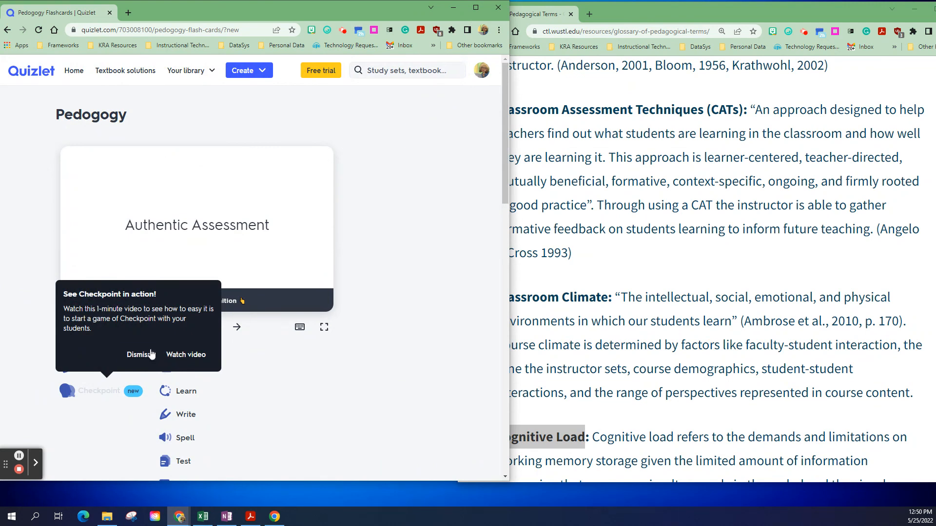
- Dismiss the Checkpoint video tip covering the Pedogogy set's in-class and study activities
{"action": "scroll", "coordinate": [74, 327], "scroll_direction": "down", "scroll_amount": 2}
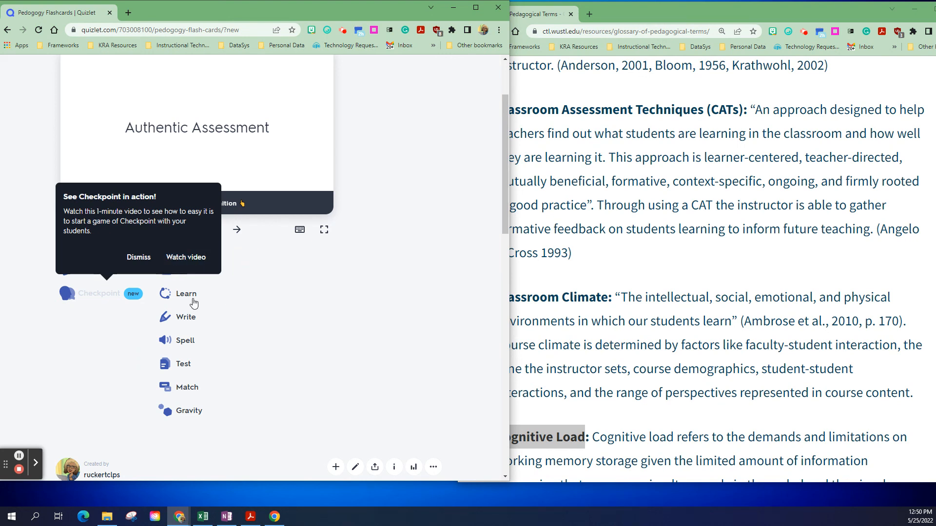
{"action": "left_click", "coordinate": [138, 257]}
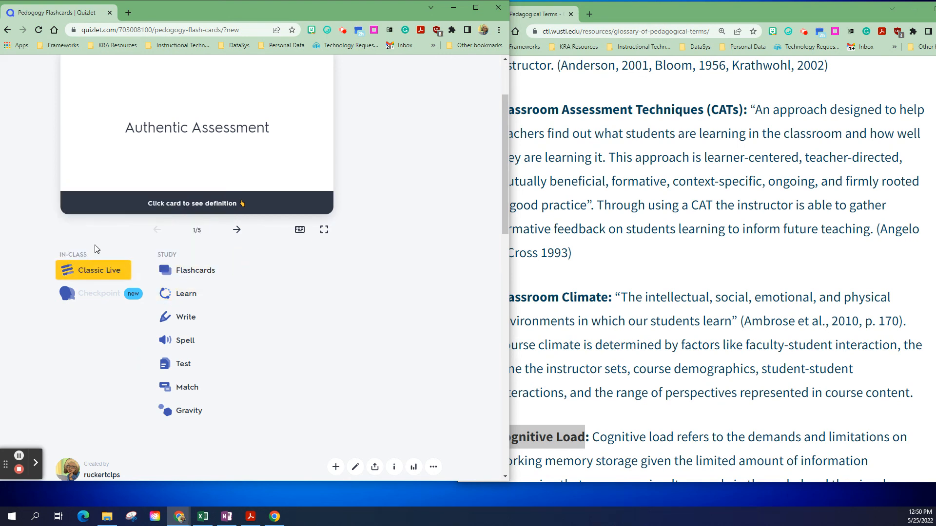
{"action": "scroll", "coordinate": [259, 310], "scroll_direction": "up", "scroll_amount": 1}
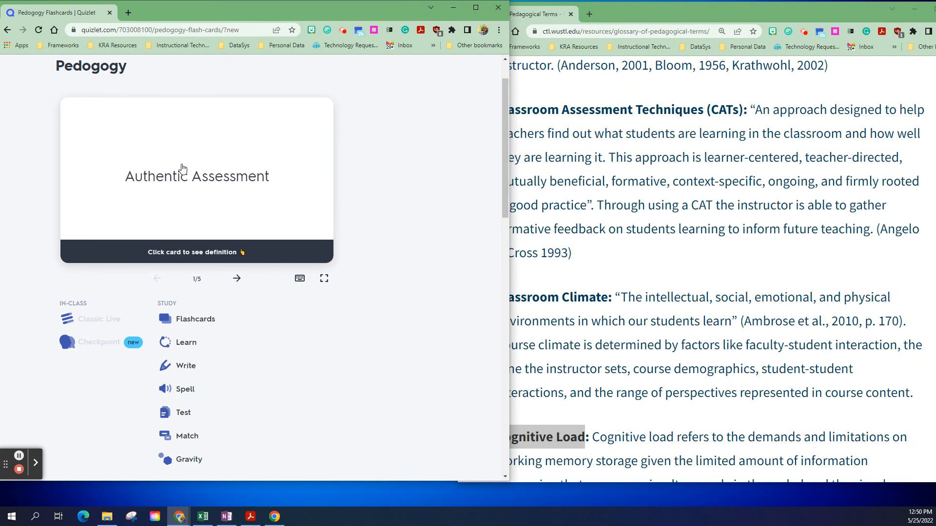